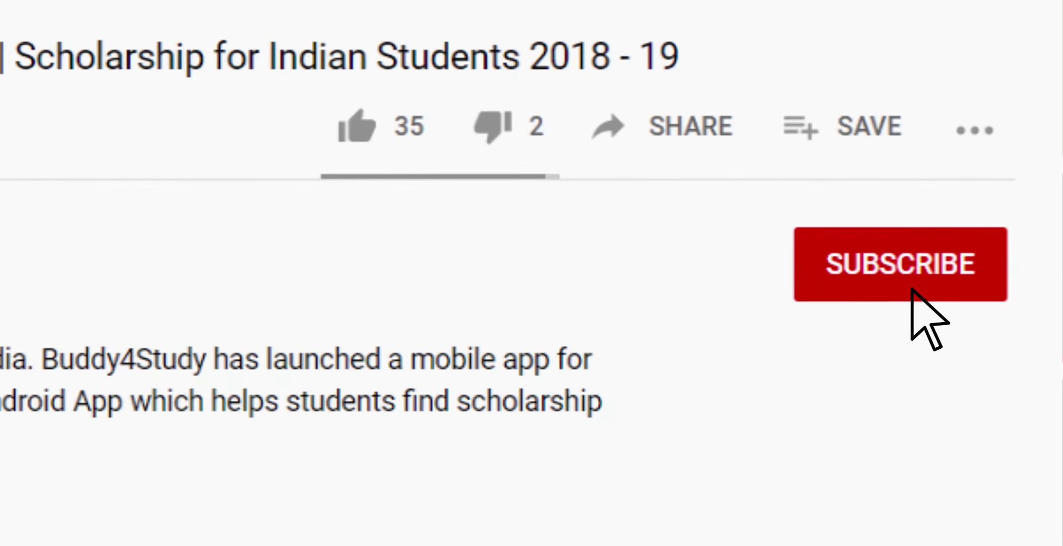
Subscribe to the YouTube channel behind the scholarship video
{"action": "left_click", "coordinate": [911, 289]}
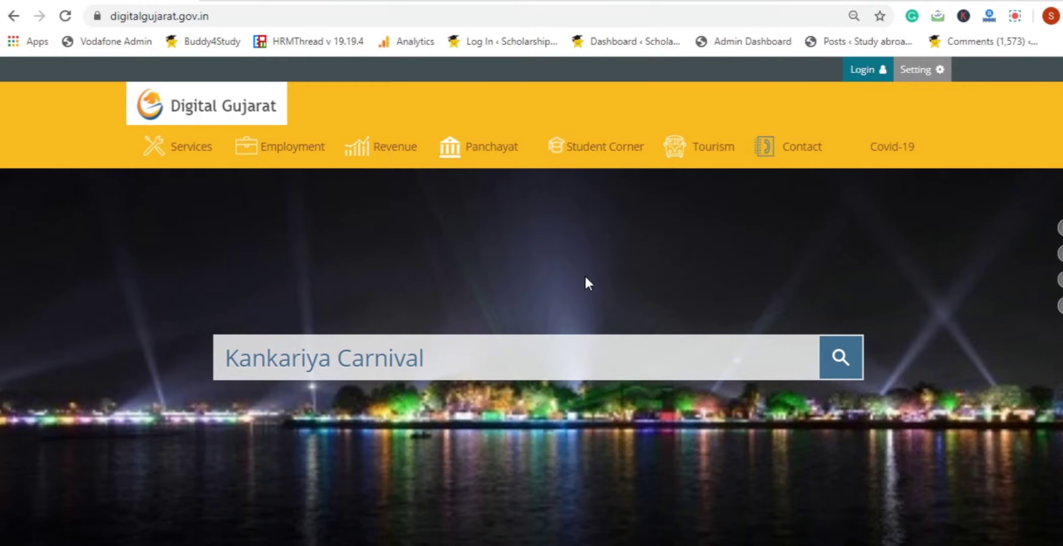
{"action": "left_click", "coordinate": [413, 14]}
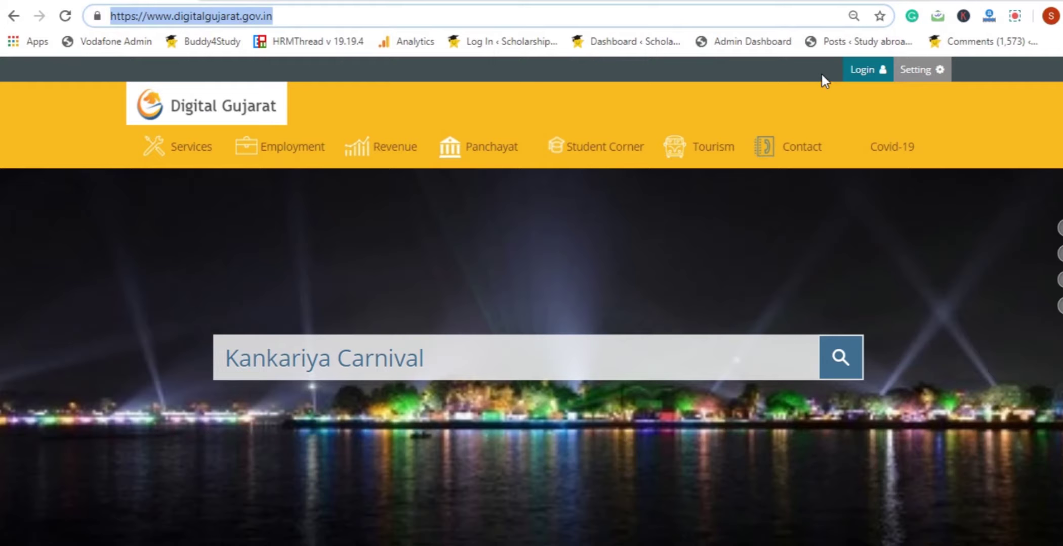
Open the Digital Gujarat Citizen Login / Registration page from Login at the top right
{"action": "left_click", "coordinate": [860, 72]}
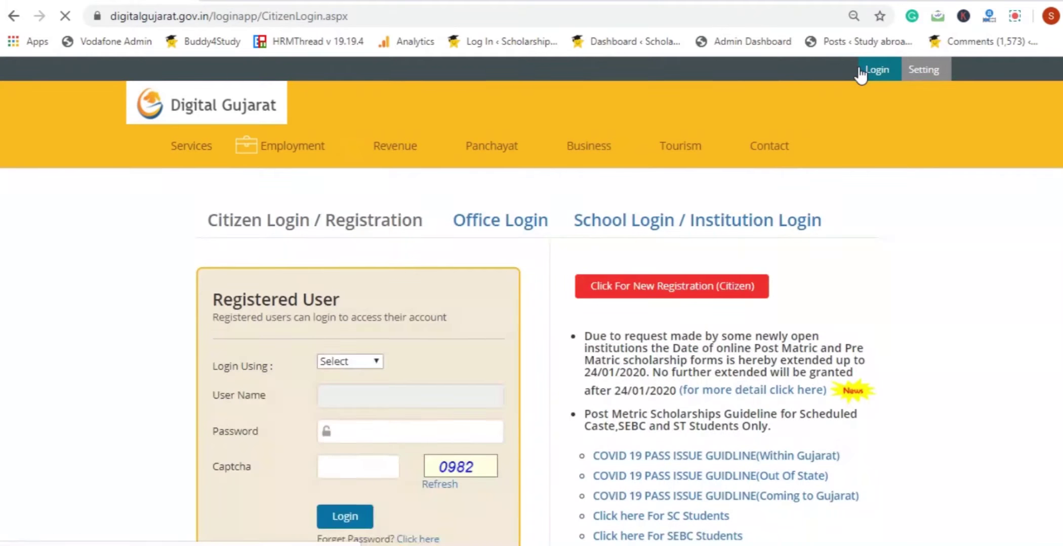
{"action": "scroll", "coordinate": [1020, 114], "scroll_direction": "down", "scroll_amount": 3}
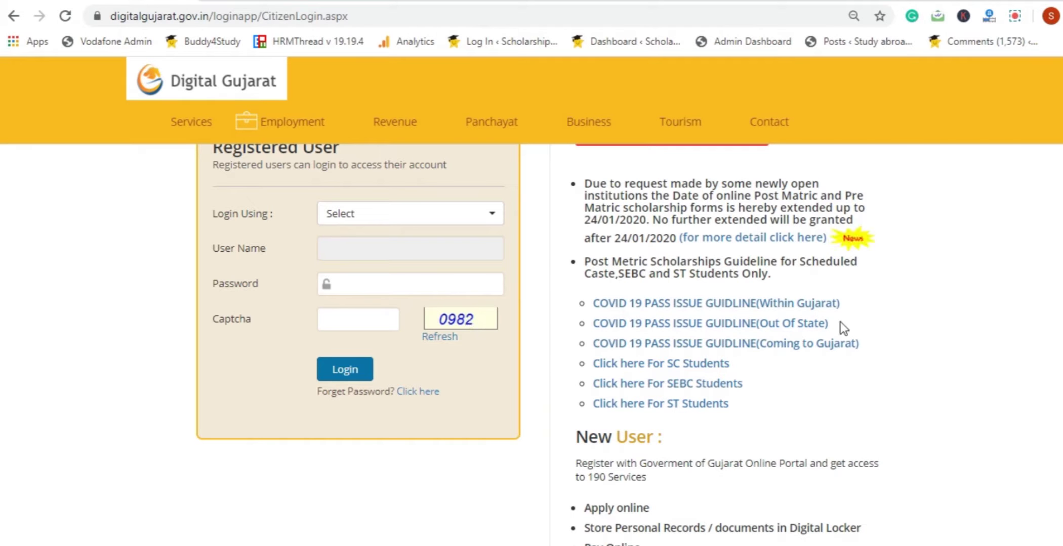
{"action": "scroll", "coordinate": [531, 344], "scroll_direction": "up", "scroll_amount": 4}
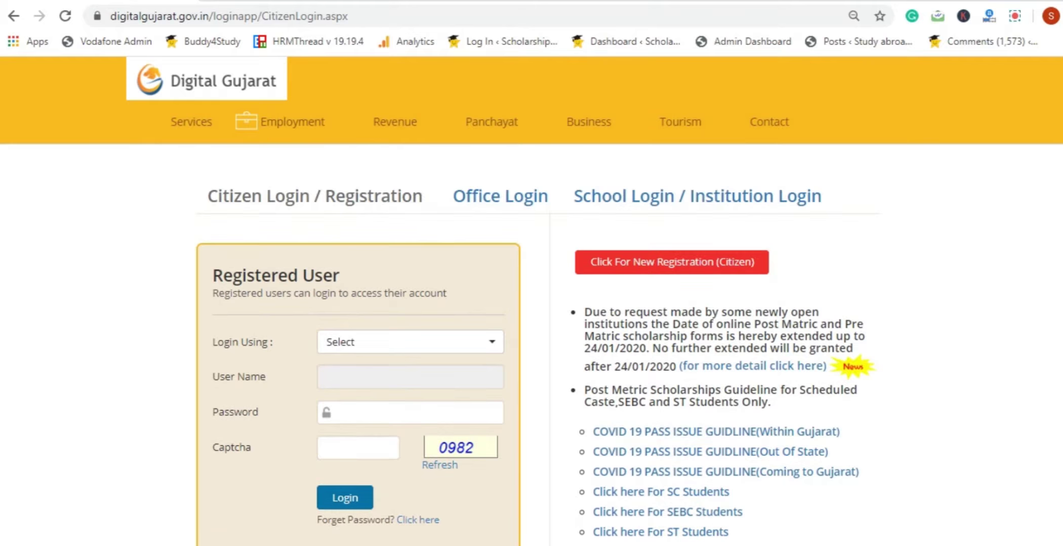
{"action": "scroll", "coordinate": [531, 344], "scroll_direction": "down", "scroll_amount": 3}
{"action": "scroll", "coordinate": [536, 344], "scroll_direction": "down", "scroll_amount": 1}
{"action": "scroll", "coordinate": [537, 344], "scroll_direction": "up", "scroll_amount": 3}
{"action": "scroll", "coordinate": [537, 344], "scroll_direction": "down", "scroll_amount": 2}
{"action": "scroll", "coordinate": [837, 179], "scroll_direction": "up", "scroll_amount": 2}
Scroll through the Citizen Login page to review the login and new-registration options
{"action": "scroll", "coordinate": [532, 354], "scroll_direction": "down", "scroll_amount": 2}
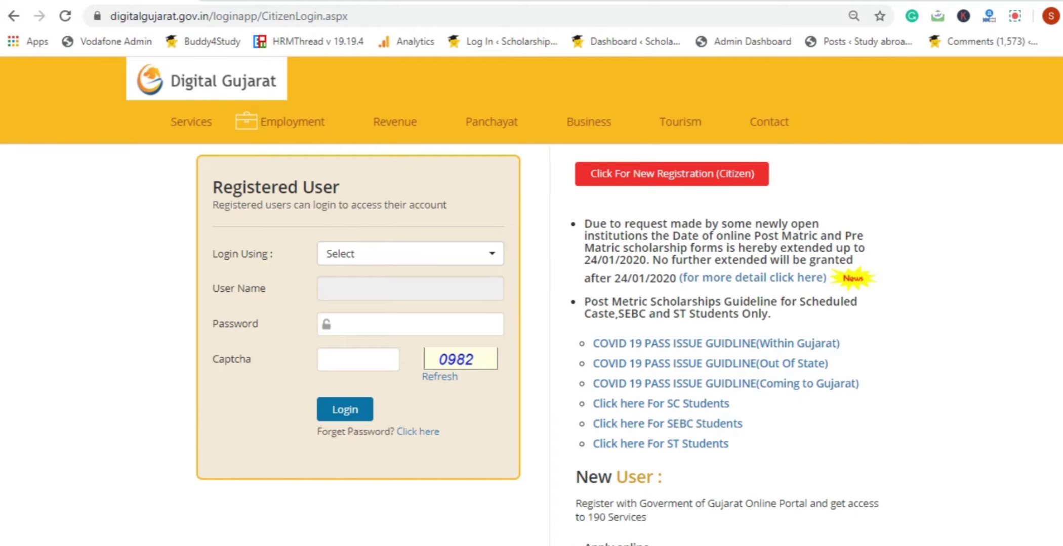
{"action": "scroll", "coordinate": [531, 344], "scroll_direction": "down", "scroll_amount": 1}
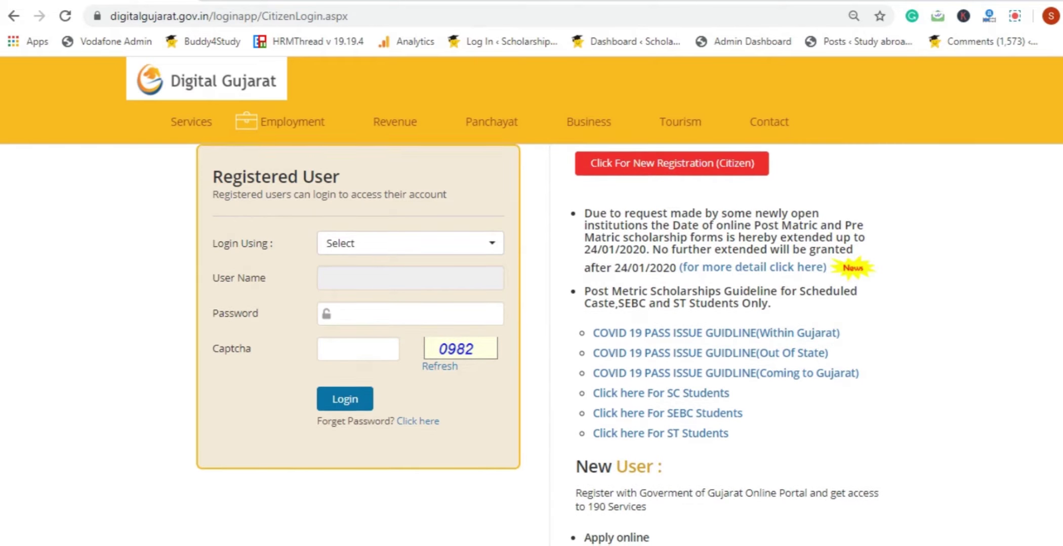
{"action": "scroll", "coordinate": [538, 344], "scroll_direction": "down", "scroll_amount": 1}
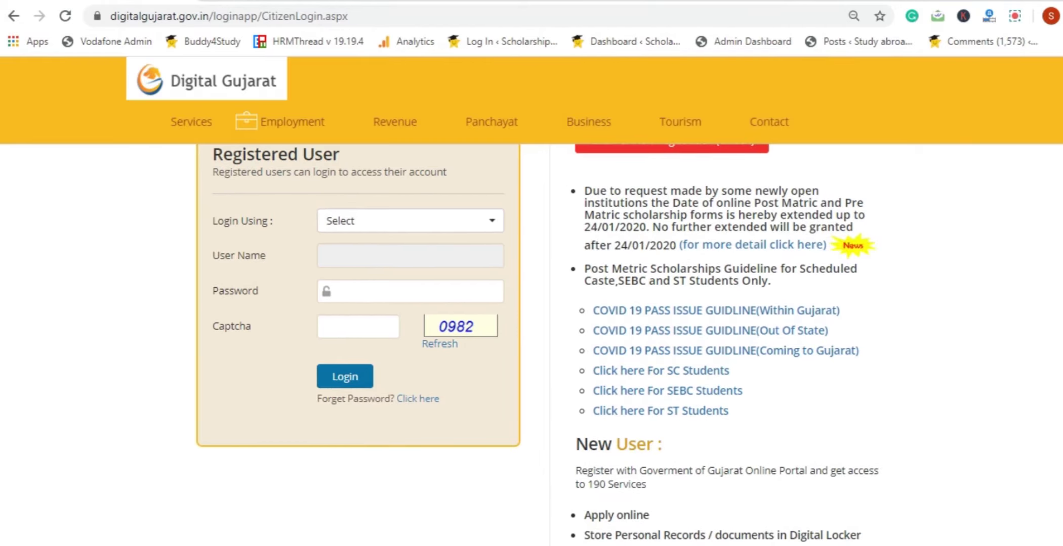
{"action": "scroll", "coordinate": [537, 344], "scroll_direction": "down", "scroll_amount": 5}
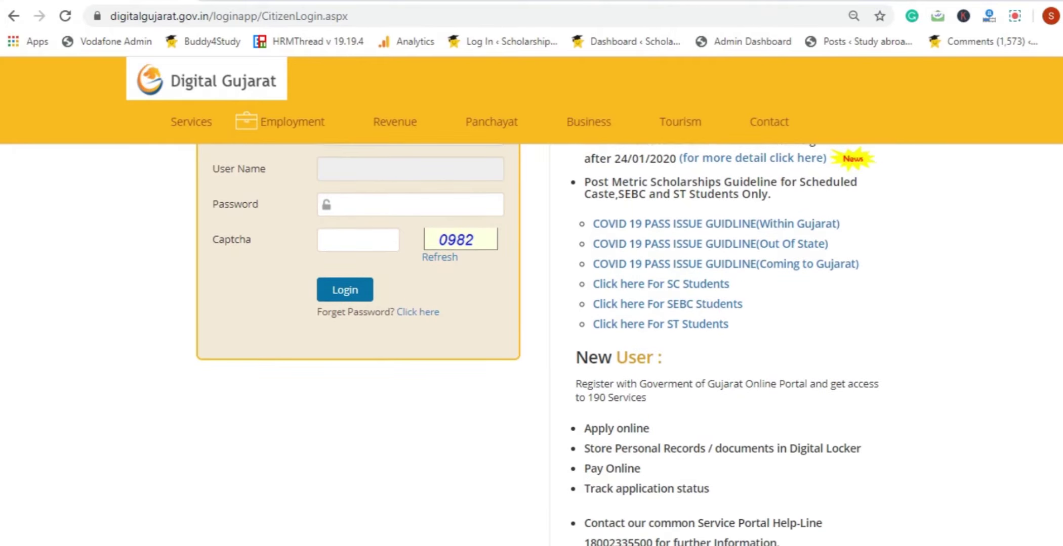
{"action": "scroll", "coordinate": [536, 344], "scroll_direction": "down", "scroll_amount": 5}
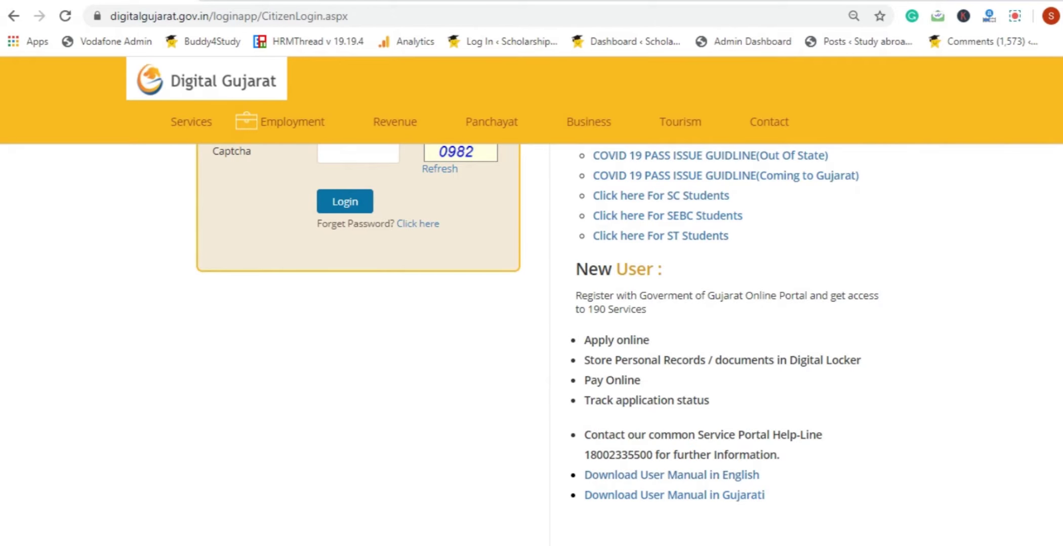
{"action": "scroll", "coordinate": [536, 344], "scroll_direction": "up", "scroll_amount": 4}
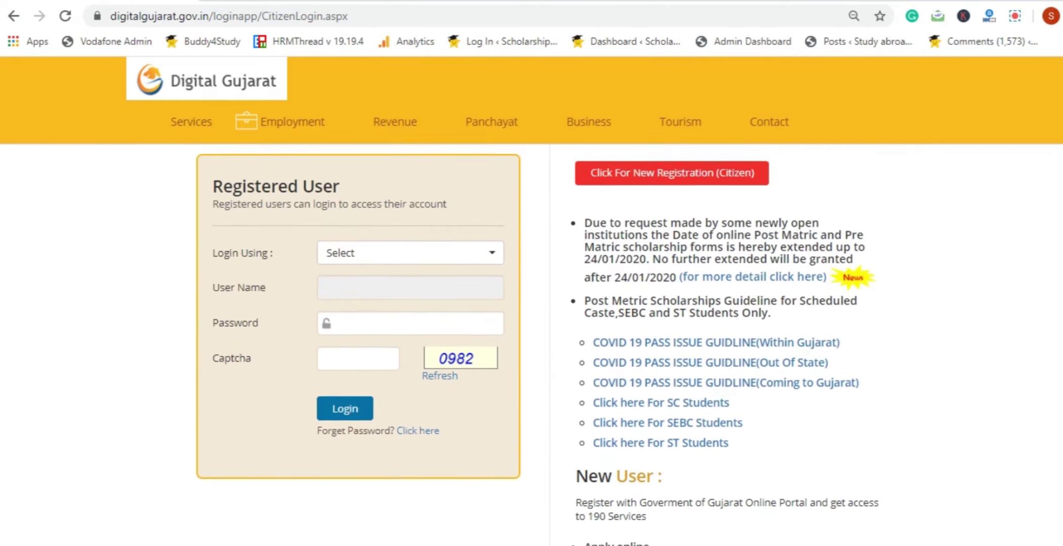
{"action": "scroll", "coordinate": [989, 205], "scroll_direction": "up", "scroll_amount": 2}
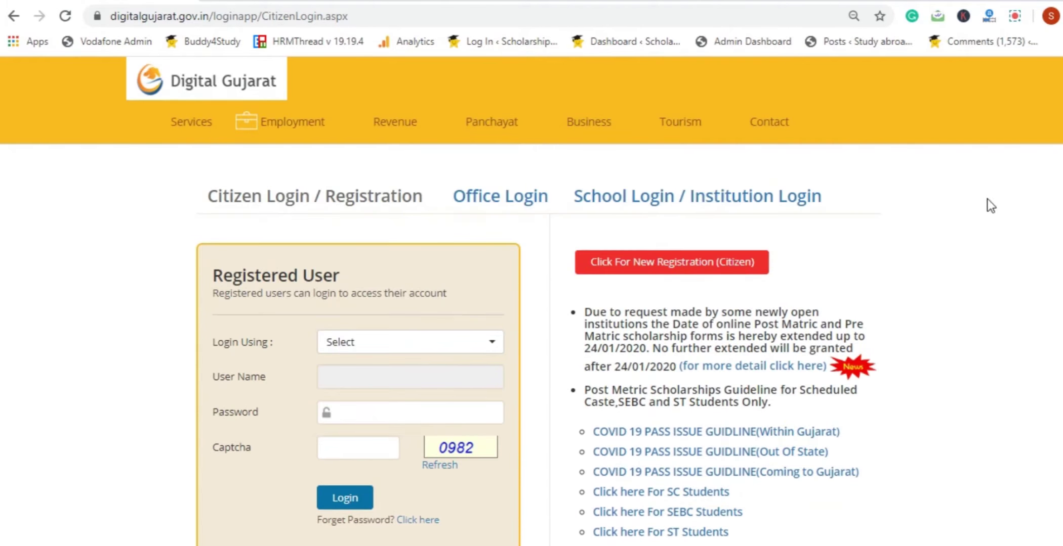
Start a new citizen registration, set Date of Birth to 07/08/2009, and enter the mobile number
{"action": "left_click", "coordinate": [727, 266]}
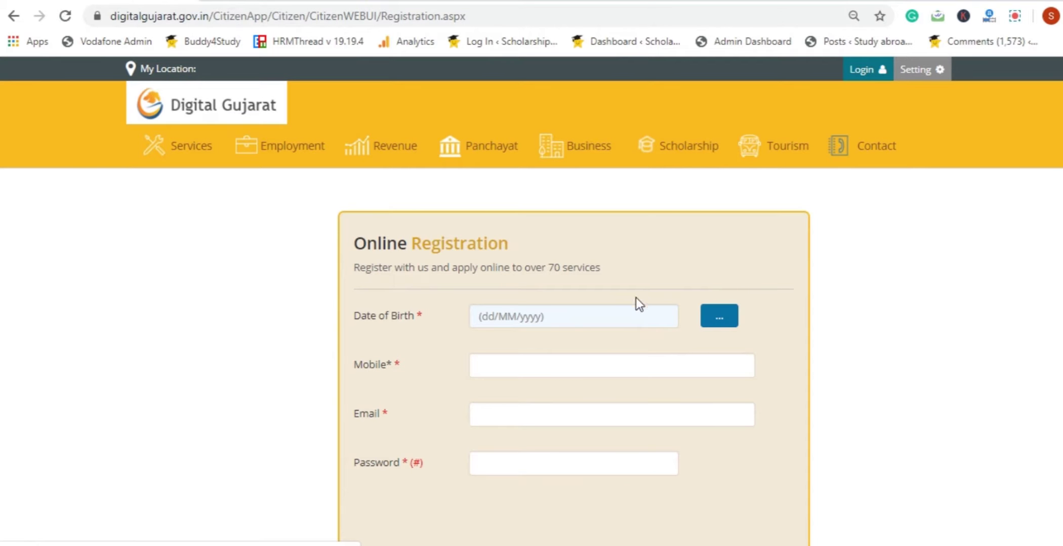
{"action": "left_click", "coordinate": [711, 320]}
{"action": "double_click", "coordinate": [617, 180]}
{"action": "left_click", "coordinate": [567, 181]}
{"action": "left_click", "coordinate": [580, 208]}
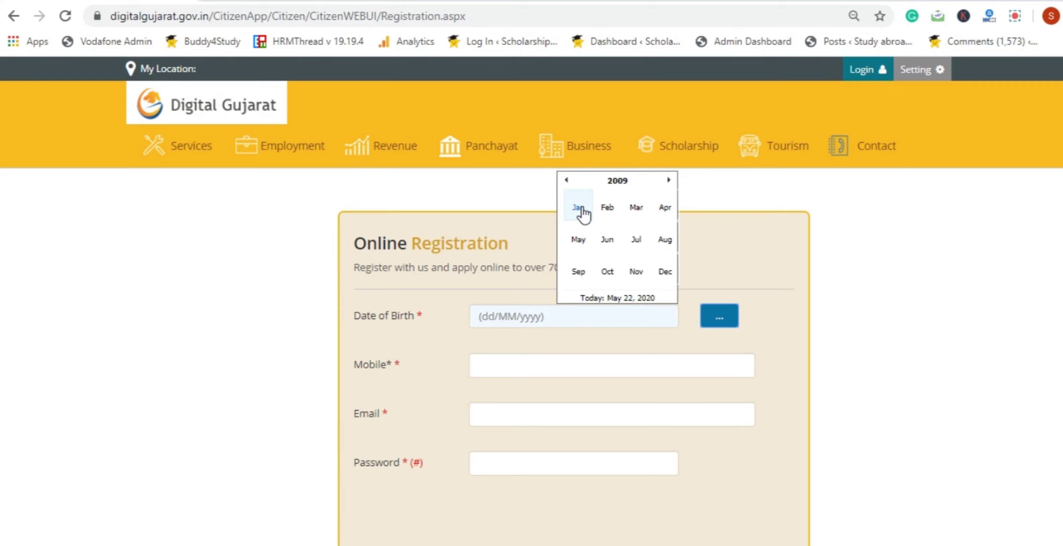
{"action": "left_click", "coordinate": [664, 238]}
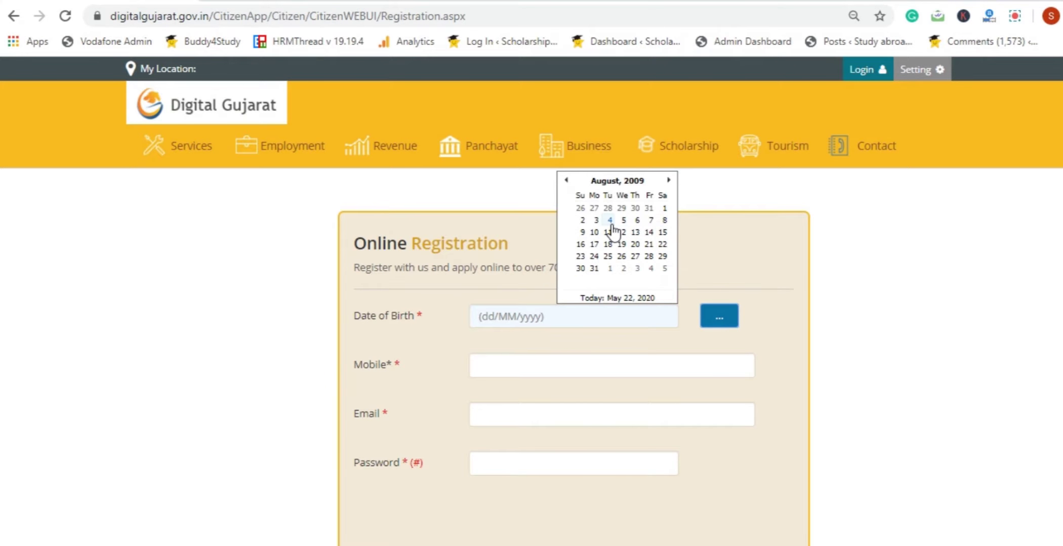
{"action": "left_click", "coordinate": [650, 220]}
{"action": "left_click", "coordinate": [665, 357]}
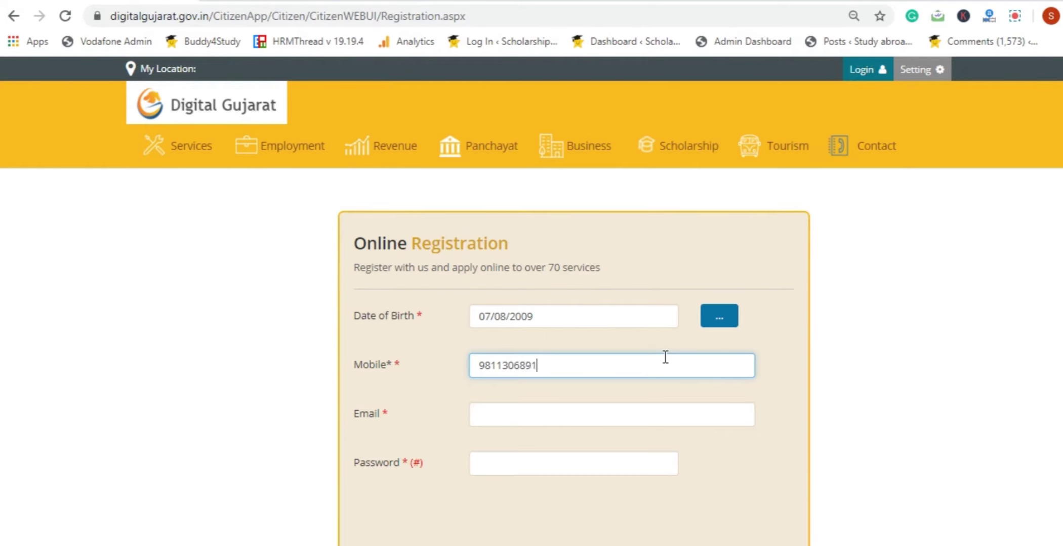
Dismiss the already-registered mobile warning and fill Email with the suggested e-mail address
{"action": "left_click", "coordinate": [560, 409]}
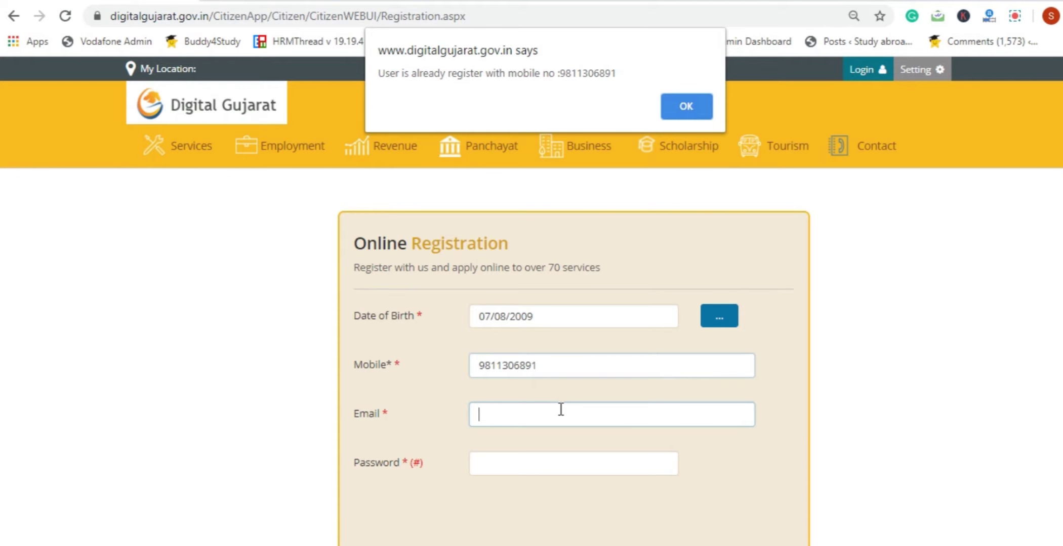
{"action": "left_click", "coordinate": [679, 108]}
{"action": "left_click", "coordinate": [534, 349]}
{"action": "left_click", "coordinate": [505, 409]}
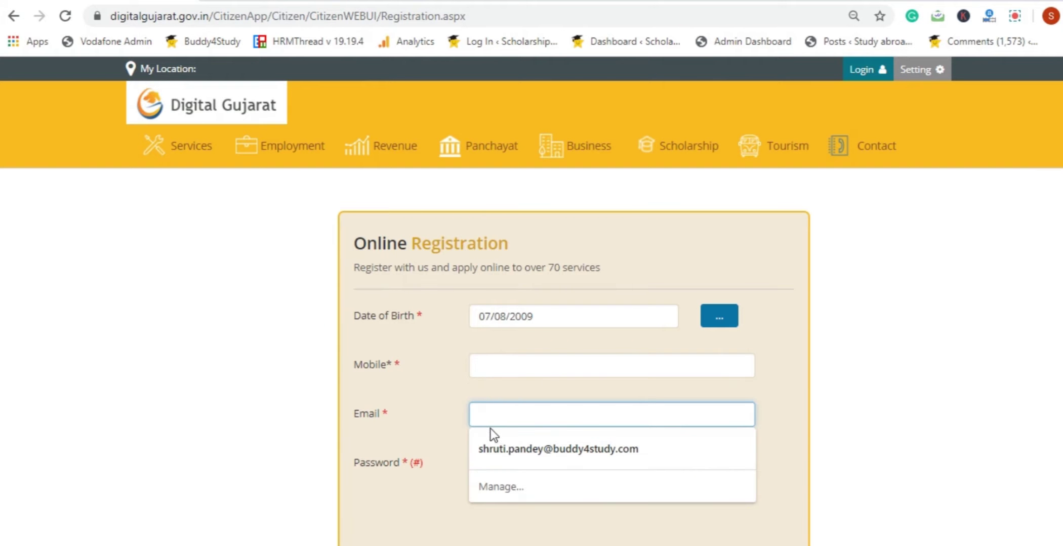
{"action": "left_click", "coordinate": [444, 462]}
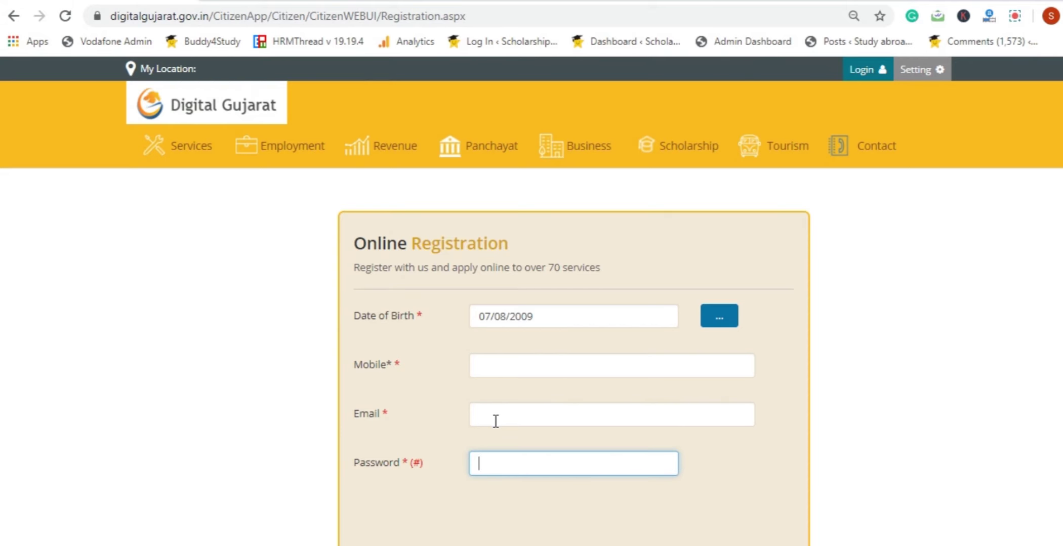
{"action": "left_click", "coordinate": [495, 421]}
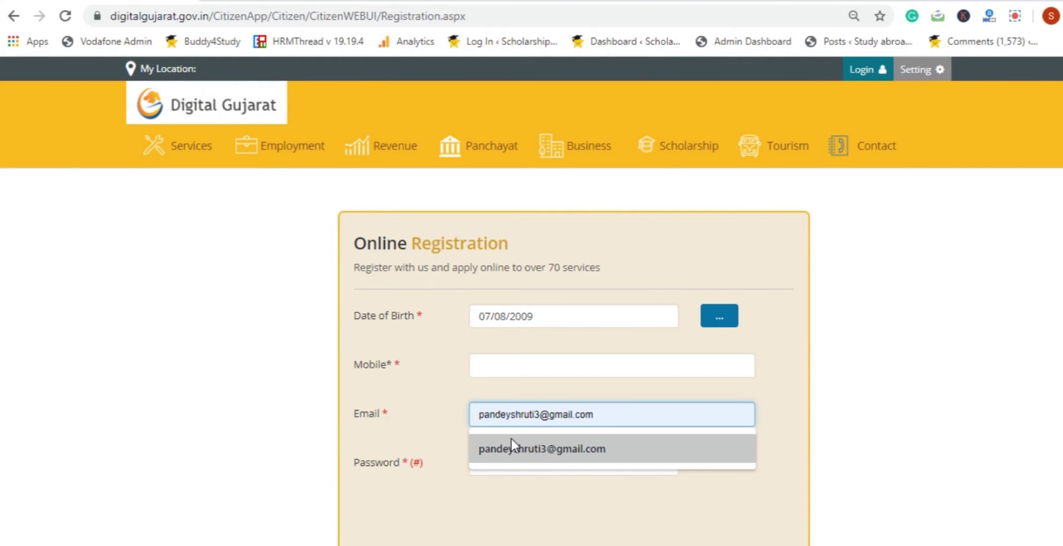
{"action": "left_click", "coordinate": [512, 439]}
Replace the Mobile field with a different ten-digit mobile number
{"action": "left_click", "coordinate": [522, 368]}
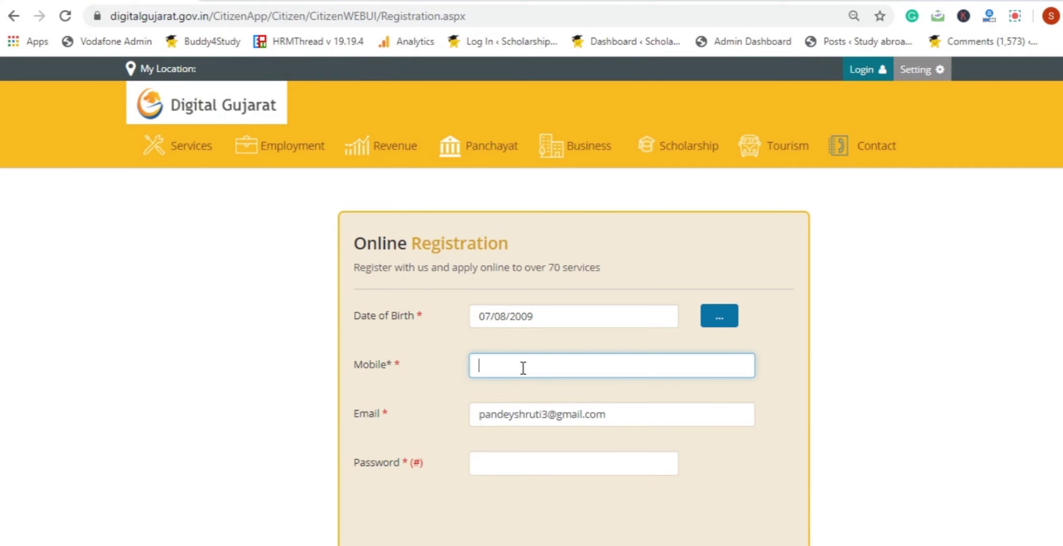
{"action": "scroll", "coordinate": [557, 303], "scroll_direction": "down", "scroll_amount": 3}
Read the password policy and enter the account password
{"action": "left_click", "coordinate": [623, 330]}
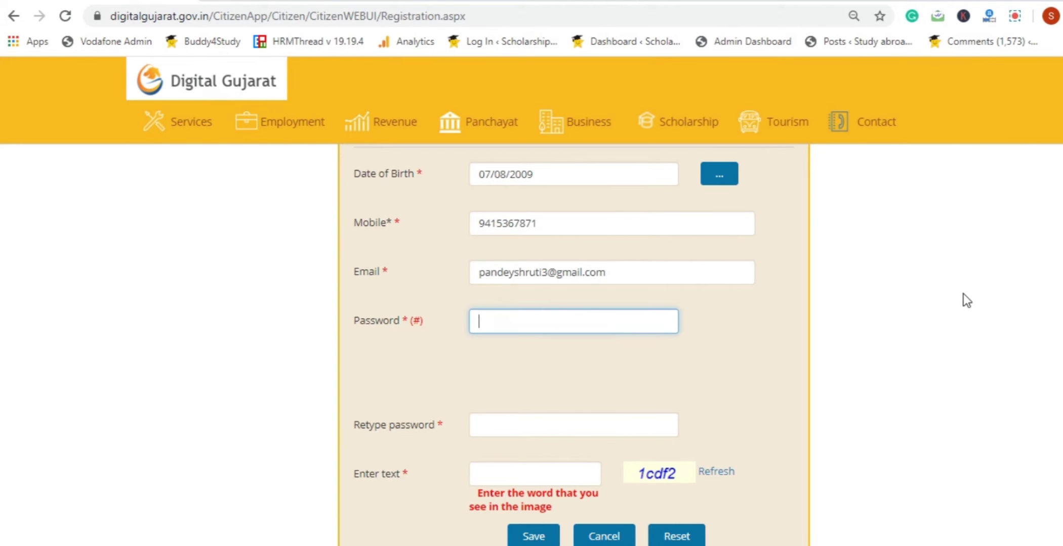
{"action": "scroll", "coordinate": [1007, 288], "scroll_direction": "down", "scroll_amount": 2}
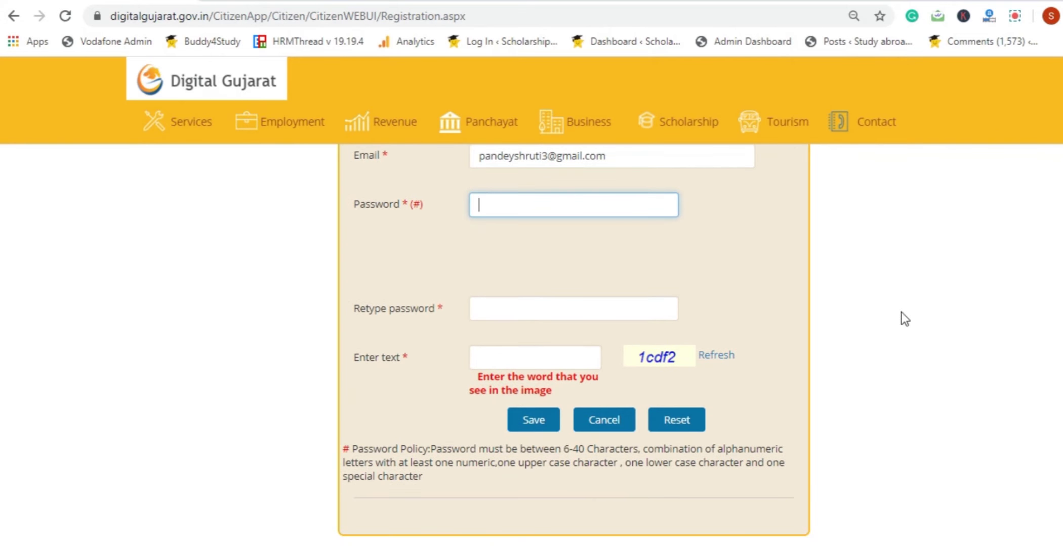
{"action": "left_click_drag", "start_coordinate": [433, 452], "coordinate": [440, 481]}
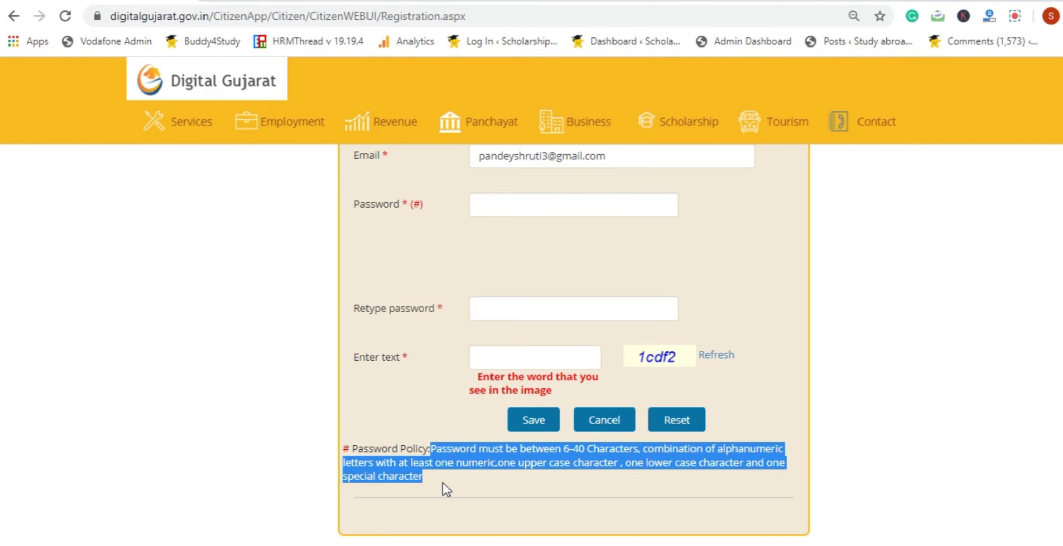
{"action": "left_click", "coordinate": [514, 198]}
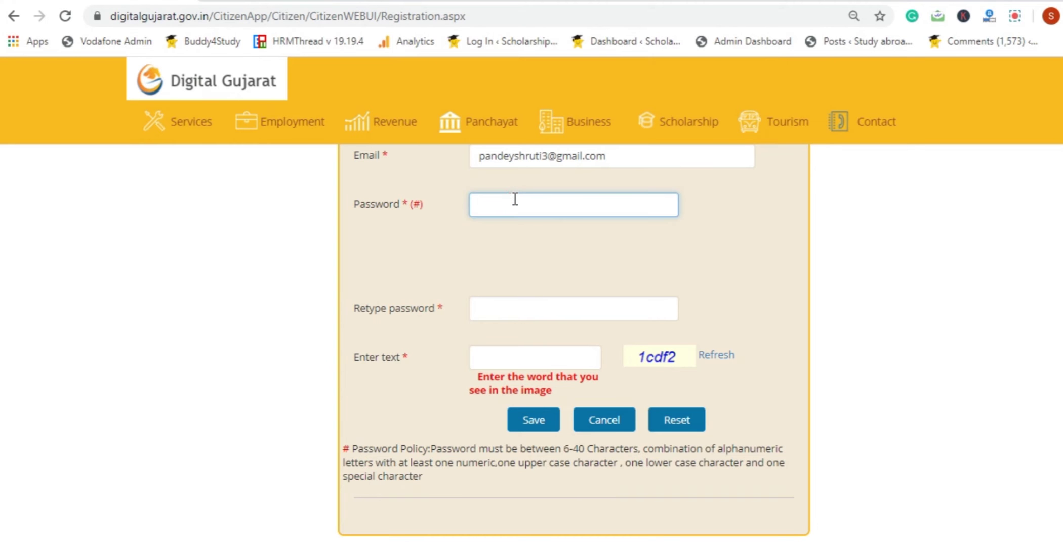
{"action": "type", "text": "******"}
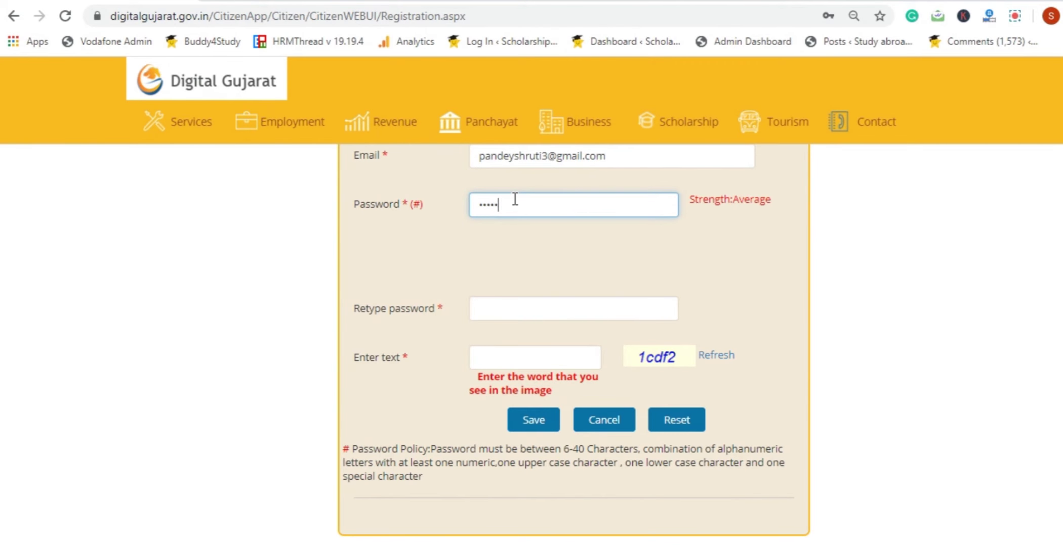
{"action": "type", "text": "***"}
Retype the password, enter the captcha text, and save the registration form
{"action": "left_click", "coordinate": [481, 302]}
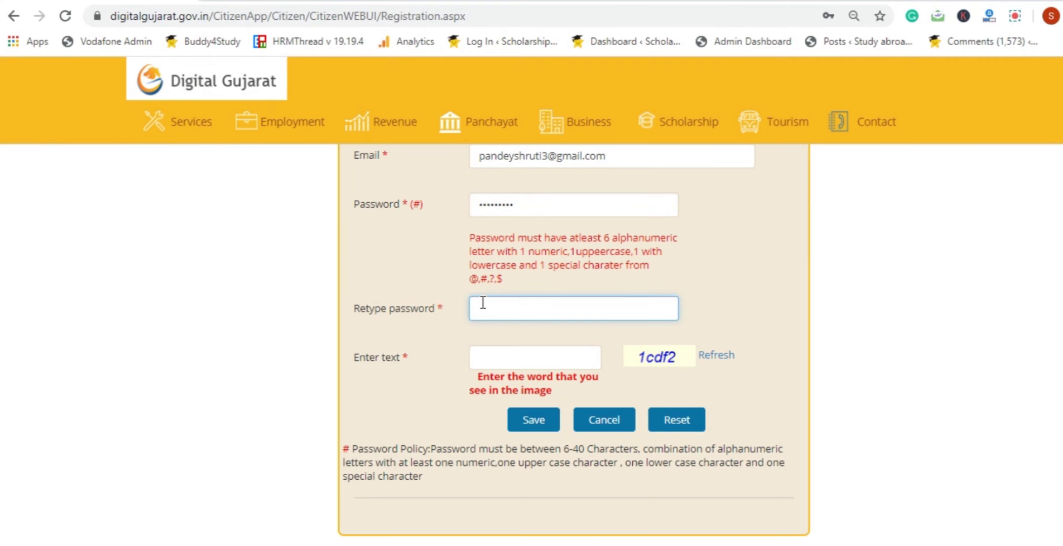
{"action": "type", "text": "**********"}
{"action": "left_click", "coordinate": [500, 360]}
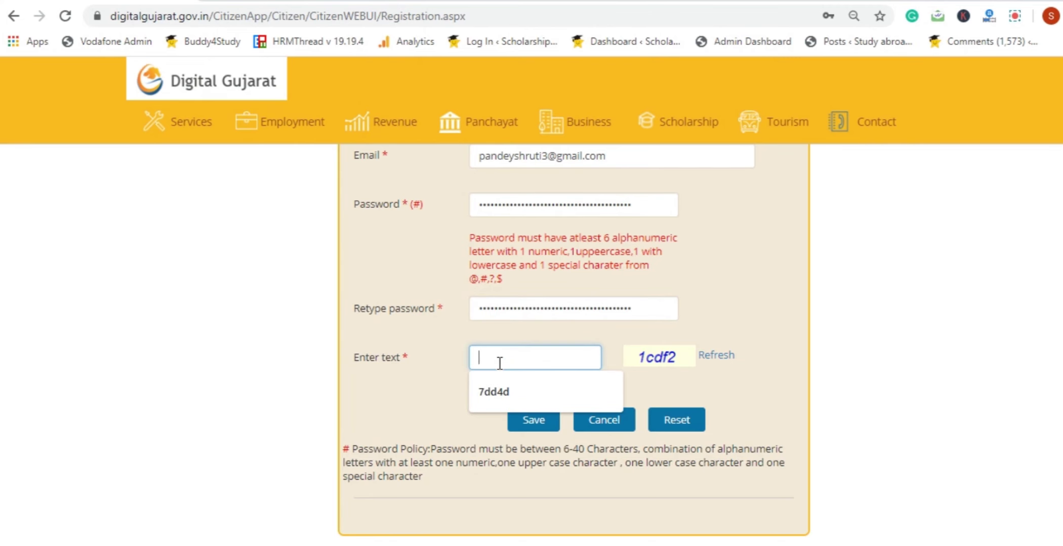
{"action": "type", "text": "1cdf2"}
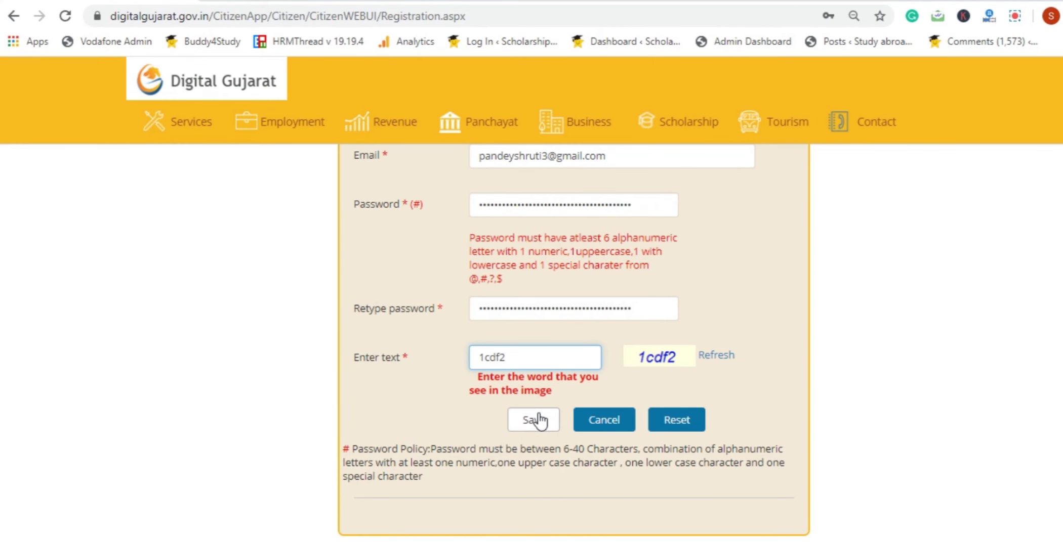
{"action": "left_click", "coordinate": [538, 421]}
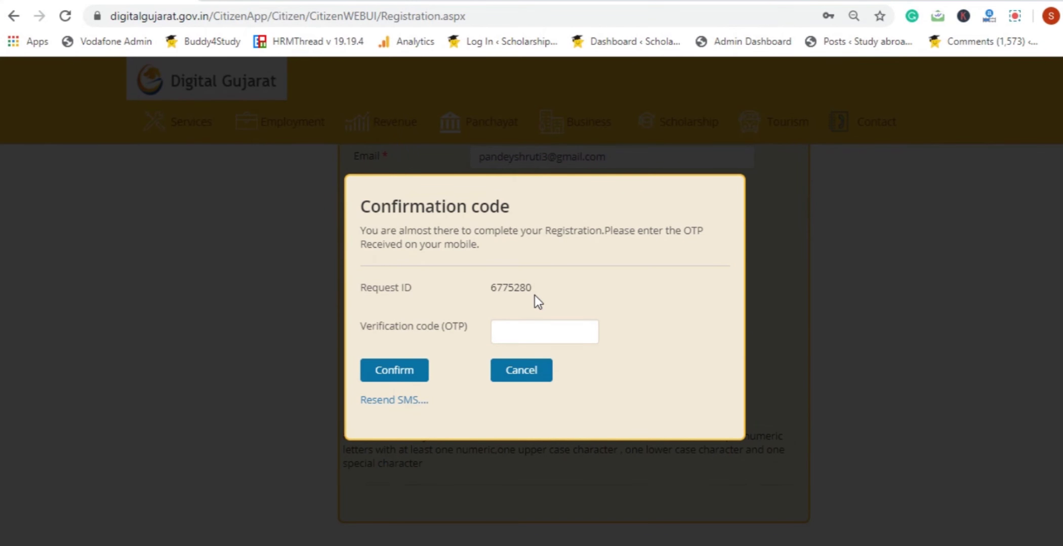
Focus the empty OTP verification code box in the Confirmation code dialog
{"action": "left_click", "coordinate": [528, 331]}
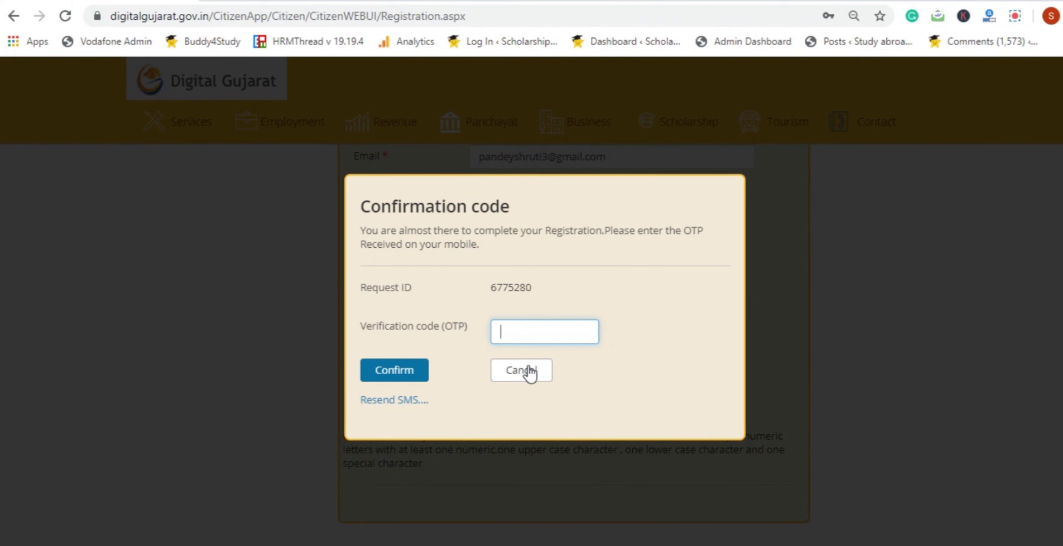
{"action": "left_click", "coordinate": [529, 374]}
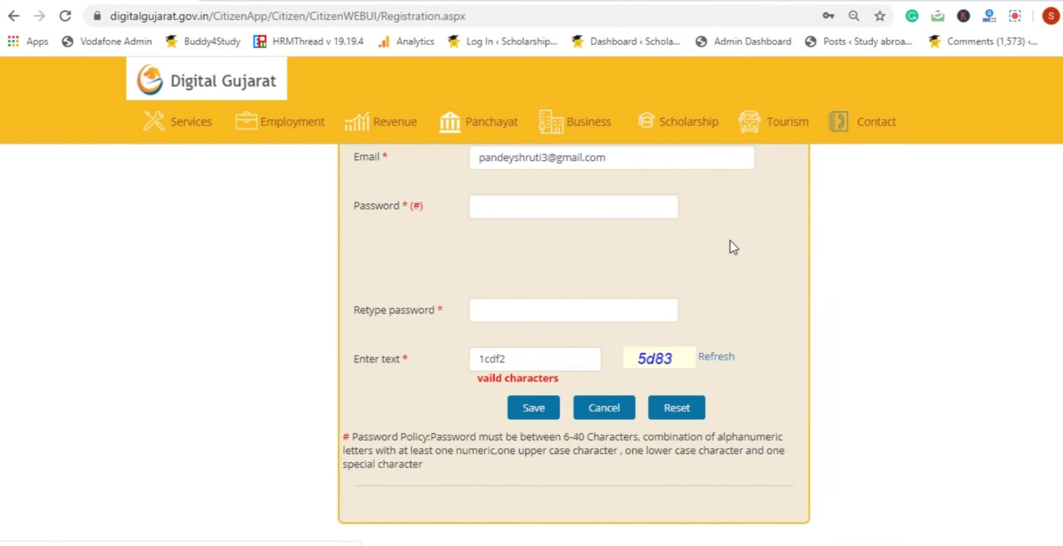
{"action": "scroll", "coordinate": [573, 339], "scroll_direction": "up", "scroll_amount": 5}
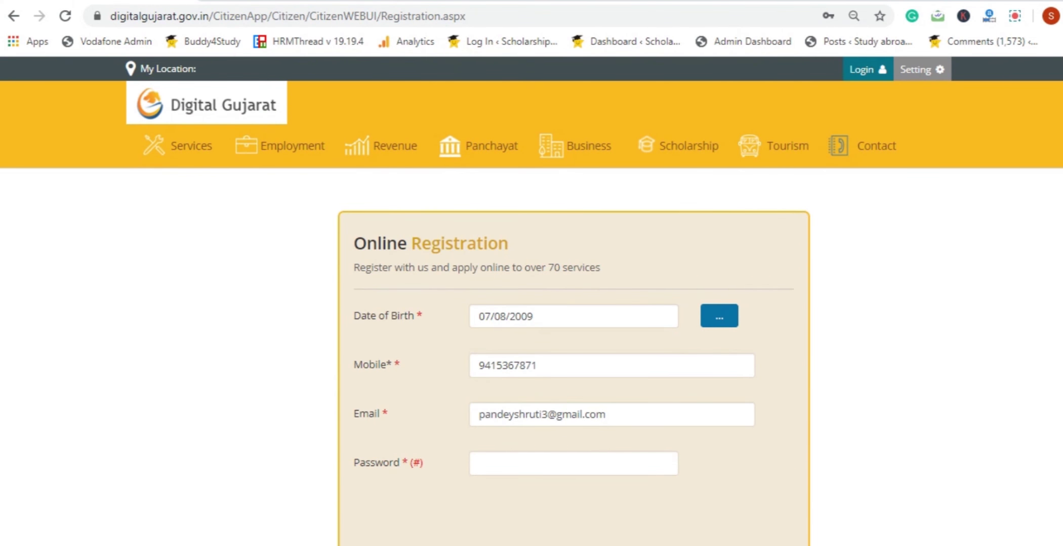